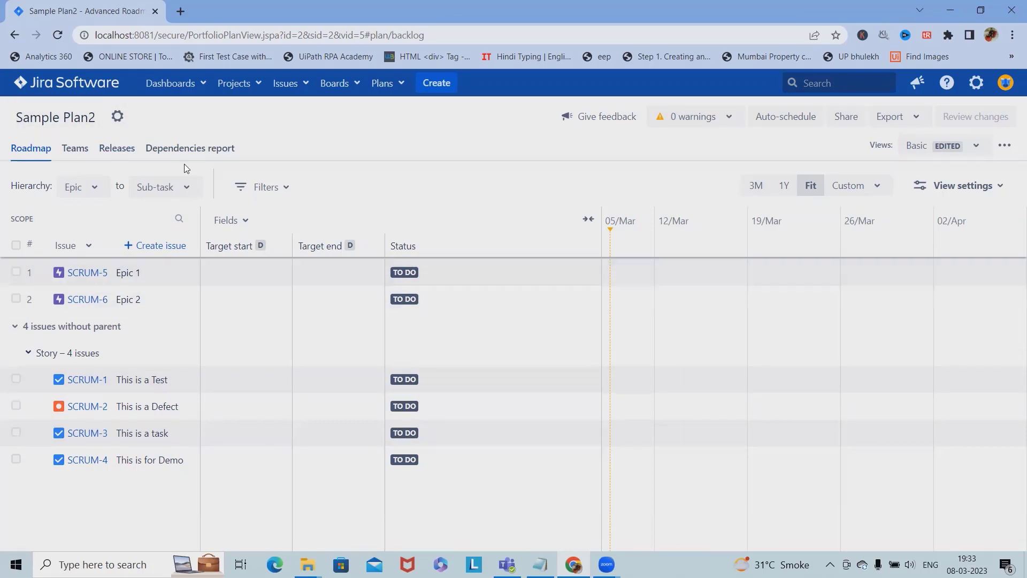
Step: Check the recent plans list, then show the gear menu for Sample Plan2
{"action": "left_click", "coordinate": [386, 83]}
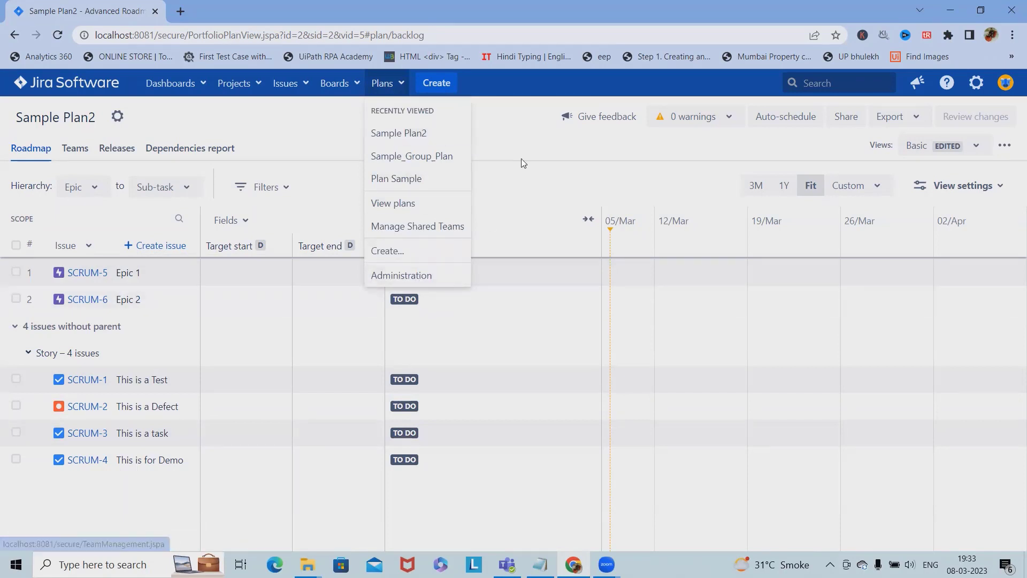
{"action": "left_click", "coordinate": [503, 173]}
{"action": "left_click", "coordinate": [117, 116]}
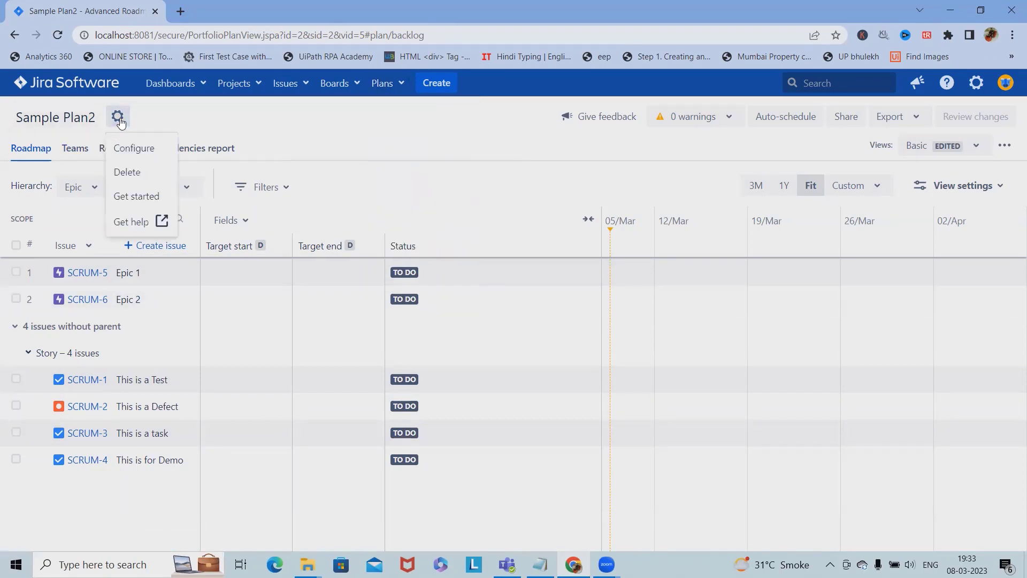
Step: Configure Sample Plan2 and switch Estimation to Hours, then back to Days
{"action": "left_click", "coordinate": [132, 154]}
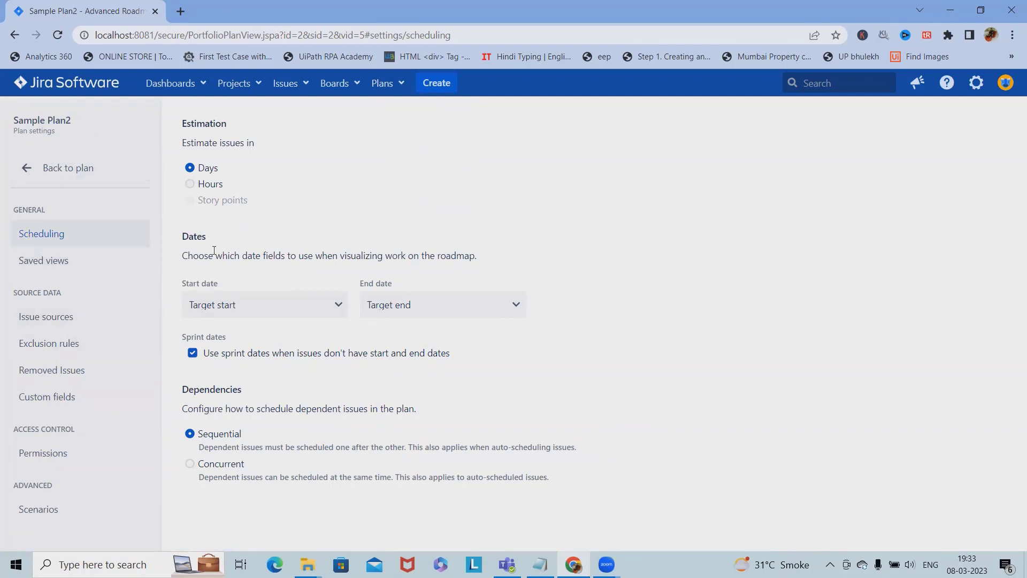
{"action": "left_click_drag", "start_coordinate": [182, 120], "coordinate": [262, 186]}
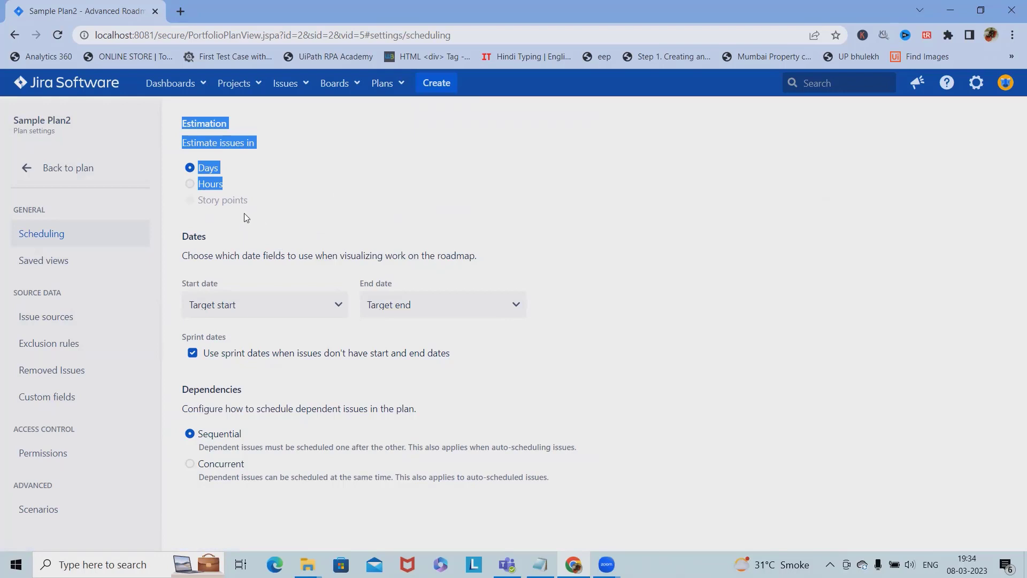
{"action": "left_click", "coordinate": [190, 185]}
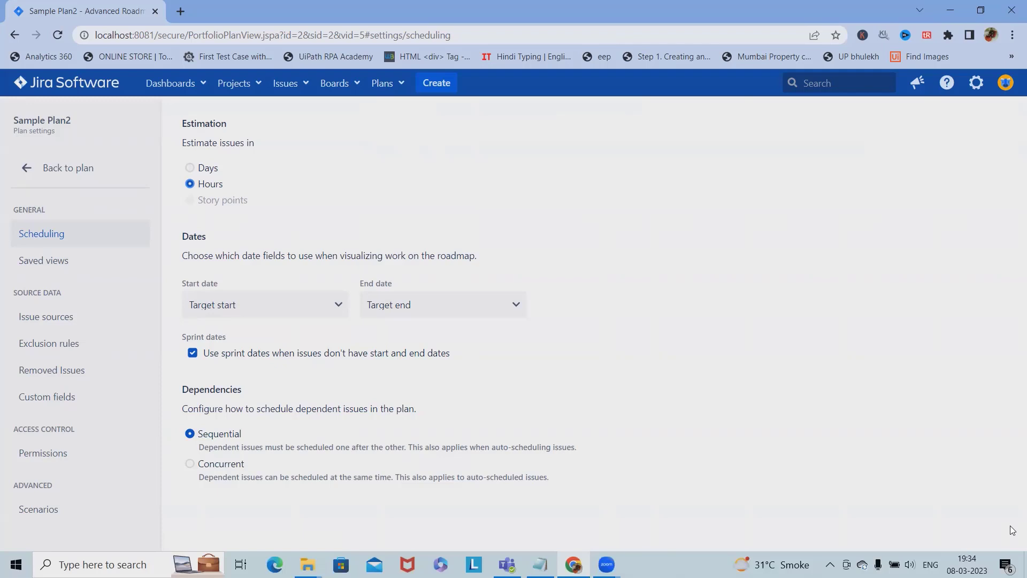
{"action": "left_click", "coordinate": [196, 169]}
Step: Set the roadmap Start date field to Due date
{"action": "left_click", "coordinate": [302, 313]}
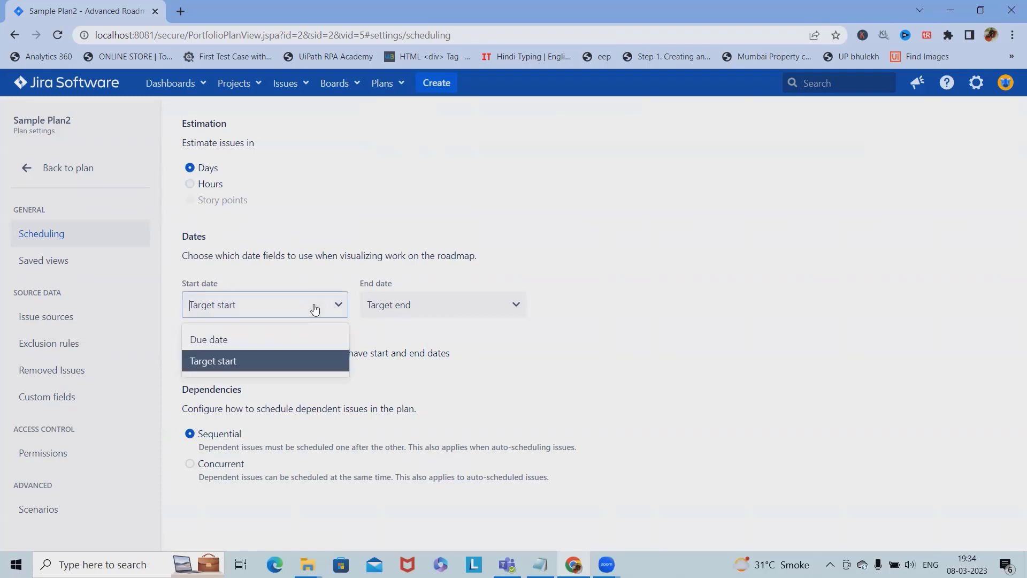
{"action": "left_click", "coordinate": [227, 362]}
{"action": "left_click", "coordinate": [230, 309]}
{"action": "left_click", "coordinate": [226, 340]}
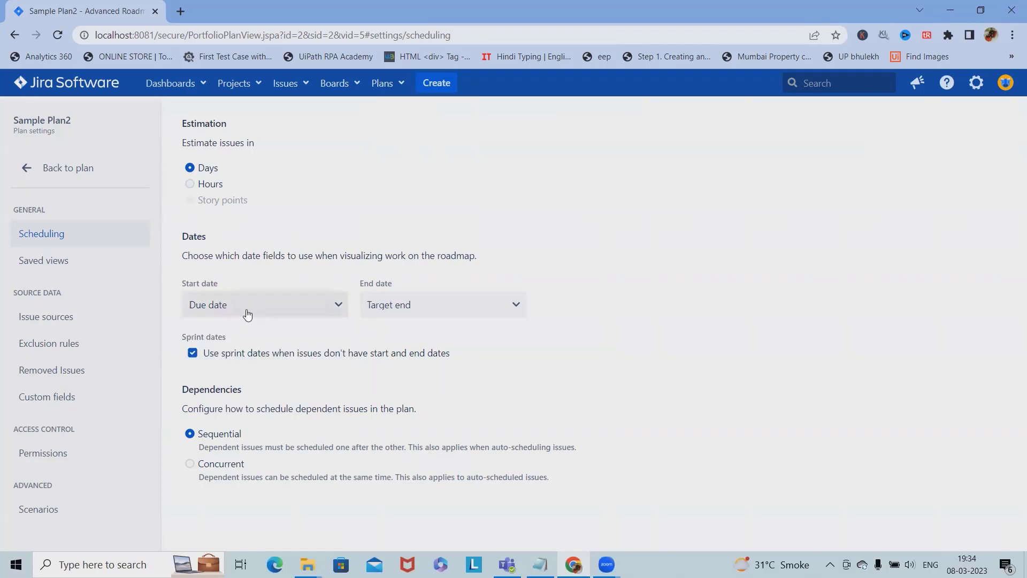
Step: Keep sprint dates as the fallback for undated issues and Sequential dependencies
{"action": "left_click", "coordinate": [387, 309]}
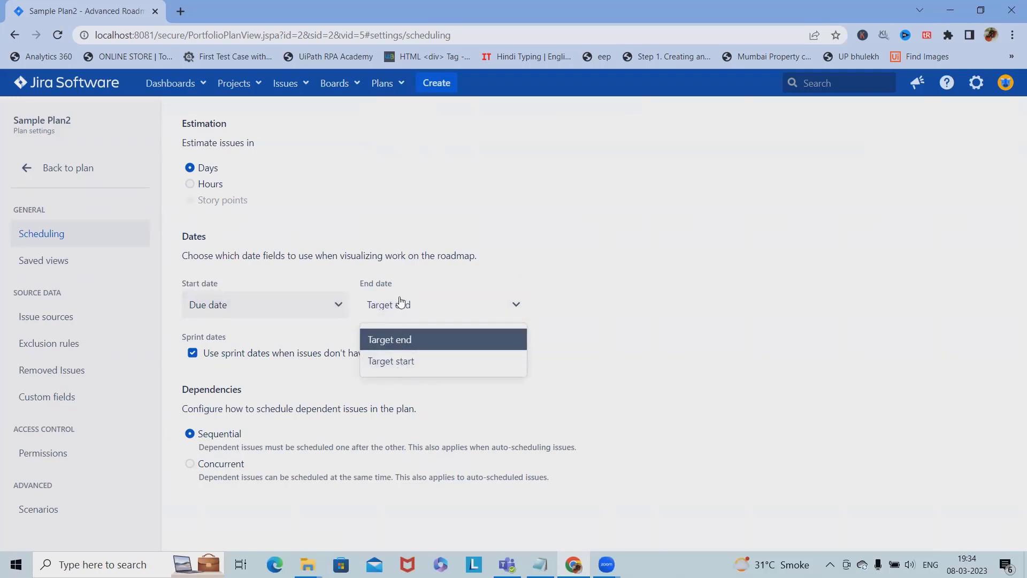
{"action": "left_click", "coordinate": [613, 334]}
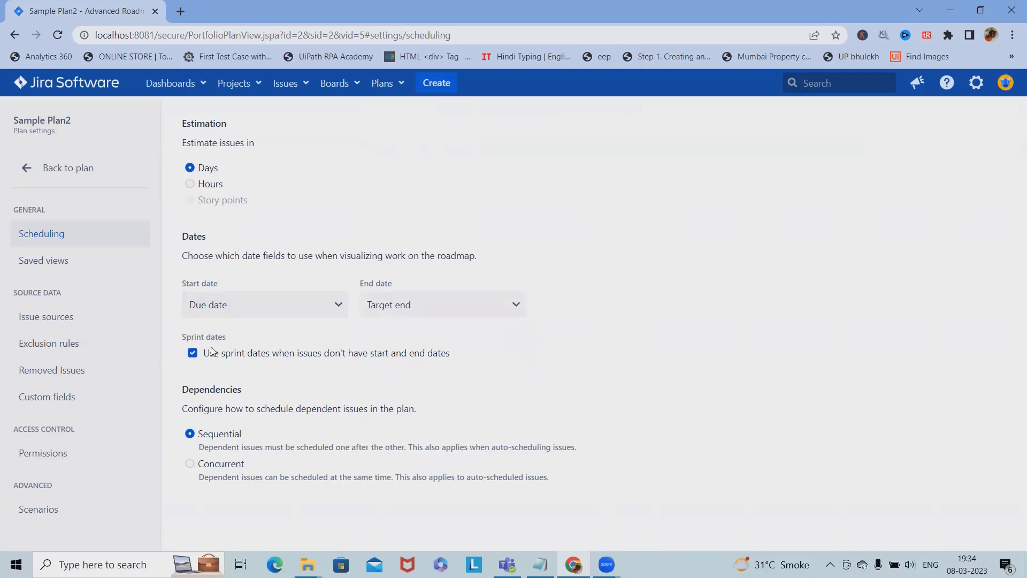
{"action": "left_click_drag", "start_coordinate": [210, 353], "coordinate": [422, 355]}
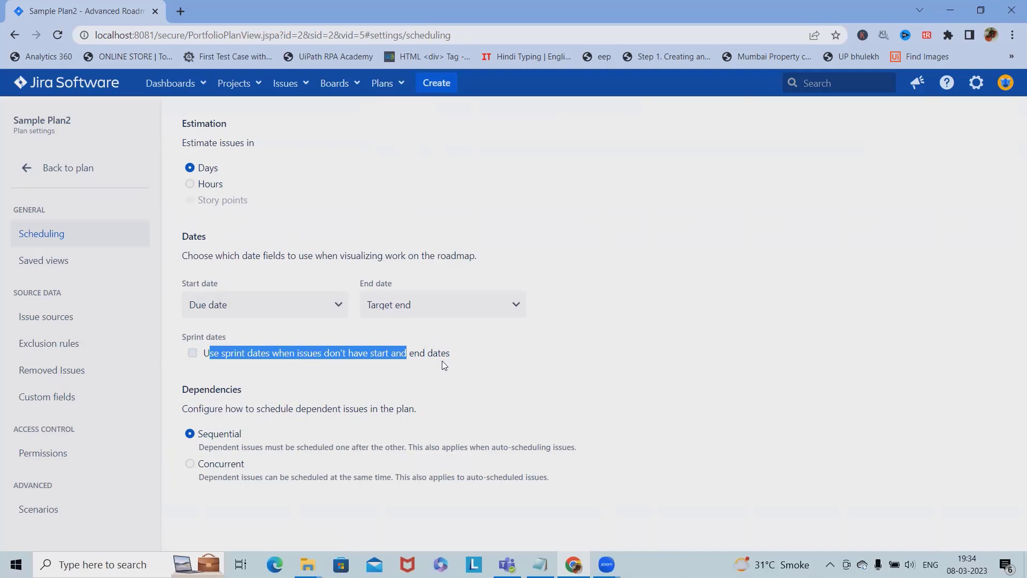
{"action": "left_click", "coordinate": [193, 352]}
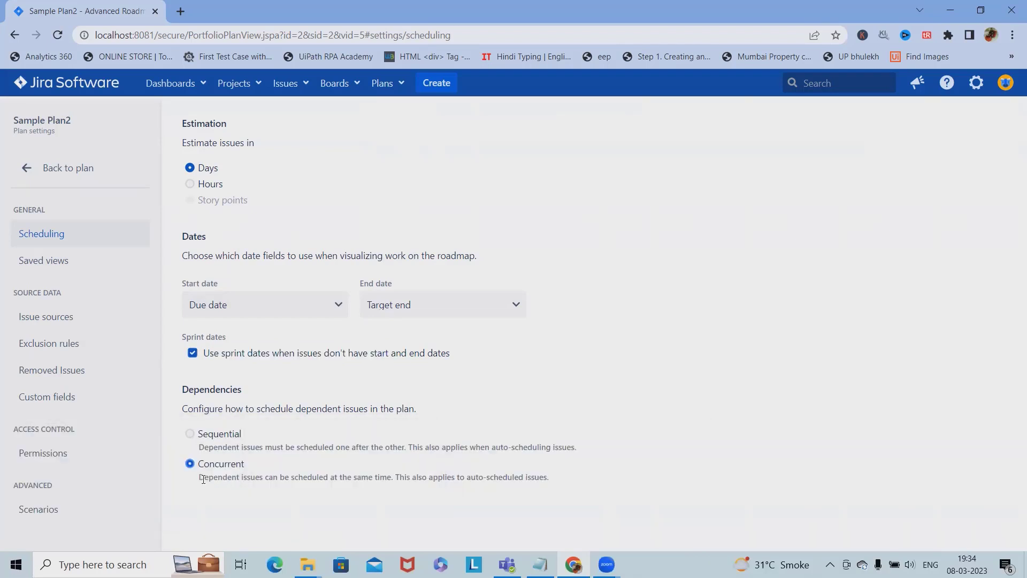
{"action": "left_click_drag", "start_coordinate": [203, 478], "coordinate": [280, 497]}
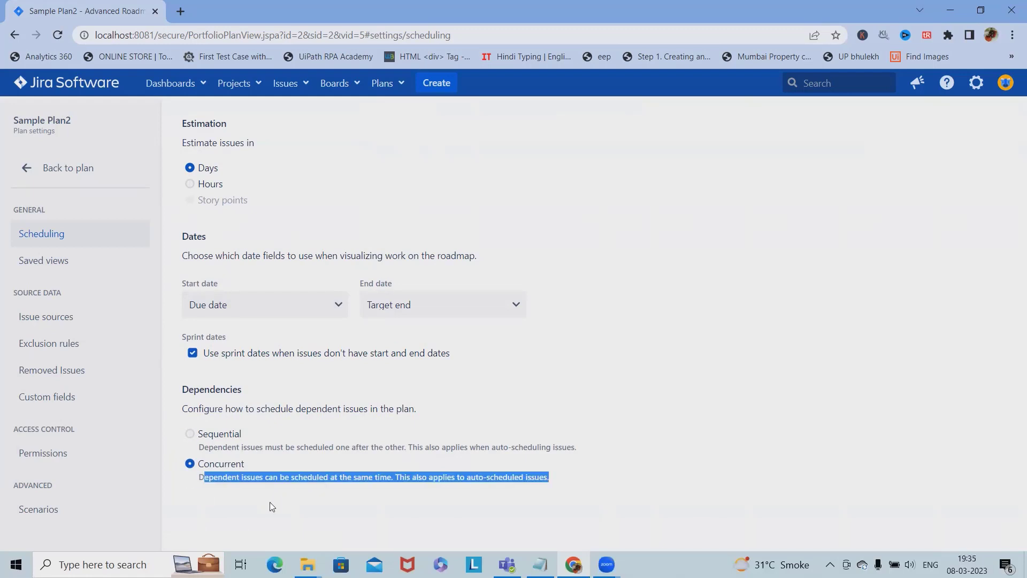
{"action": "left_click", "coordinate": [202, 434]}
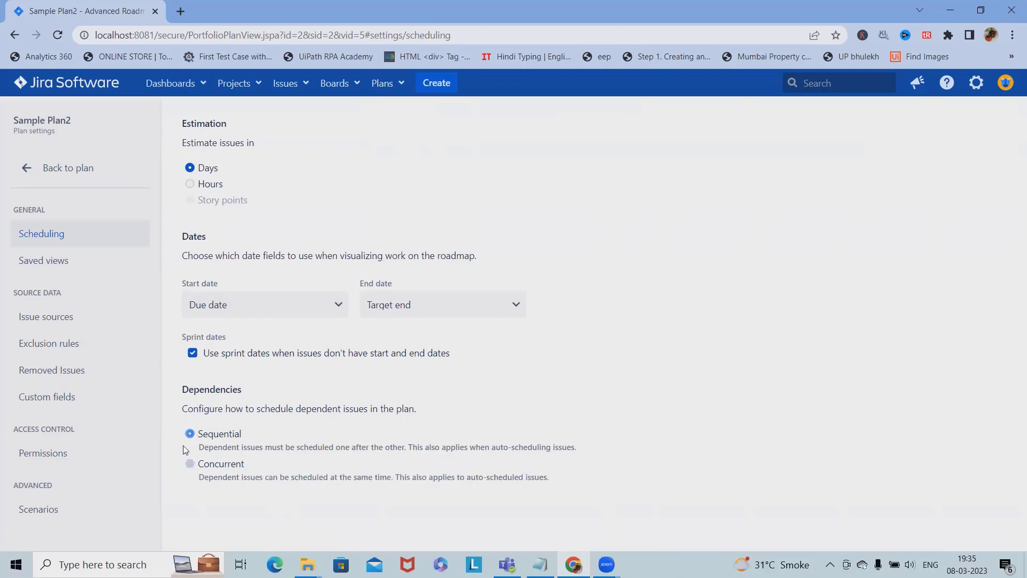
Step: Make Sprint capacity management the default view and keep Project Scrum_Project as the issue source
{"action": "left_click", "coordinate": [53, 260]}
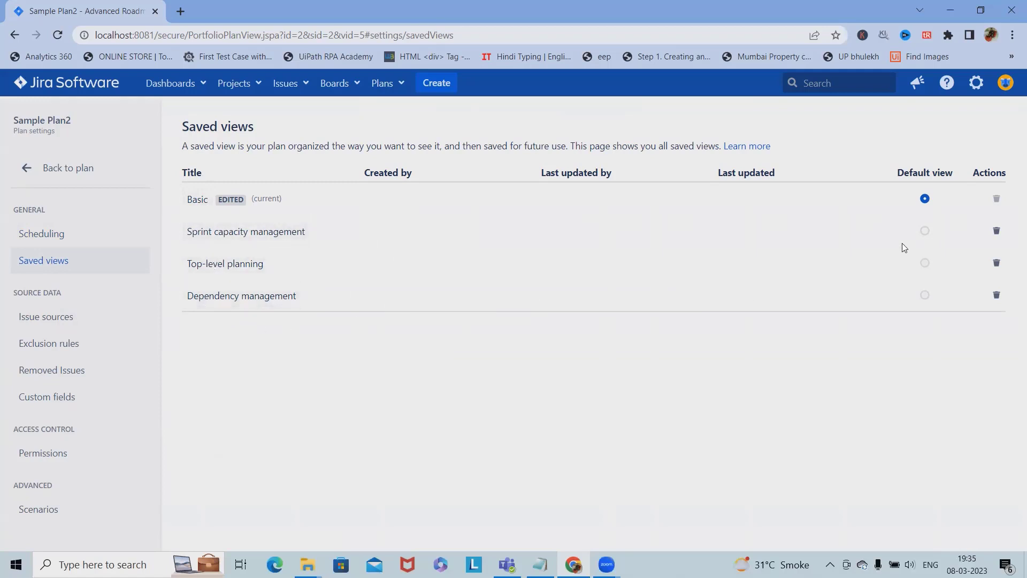
{"action": "left_click", "coordinate": [924, 230]}
{"action": "left_click", "coordinate": [54, 316]}
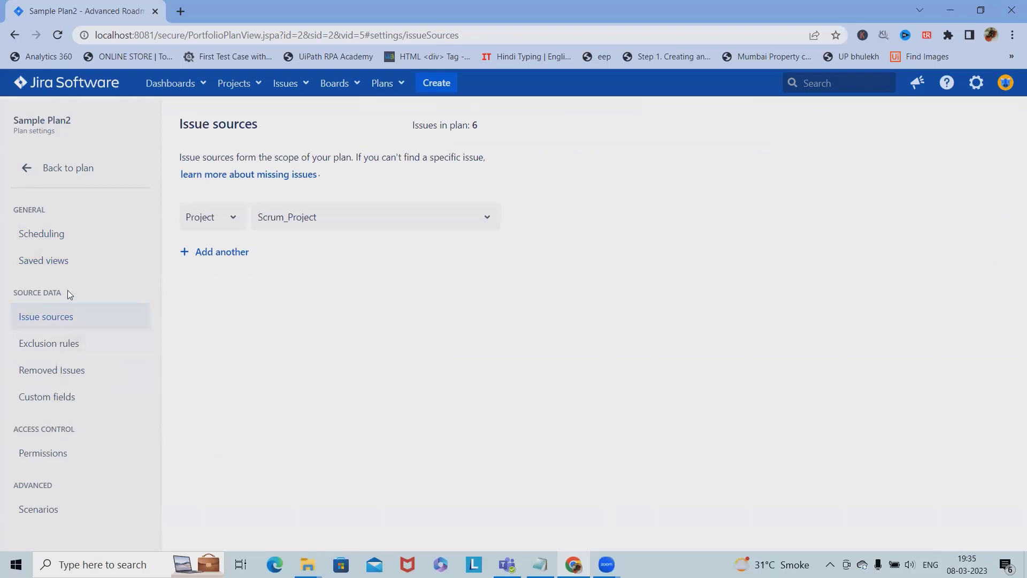
{"action": "left_click", "coordinate": [221, 227]}
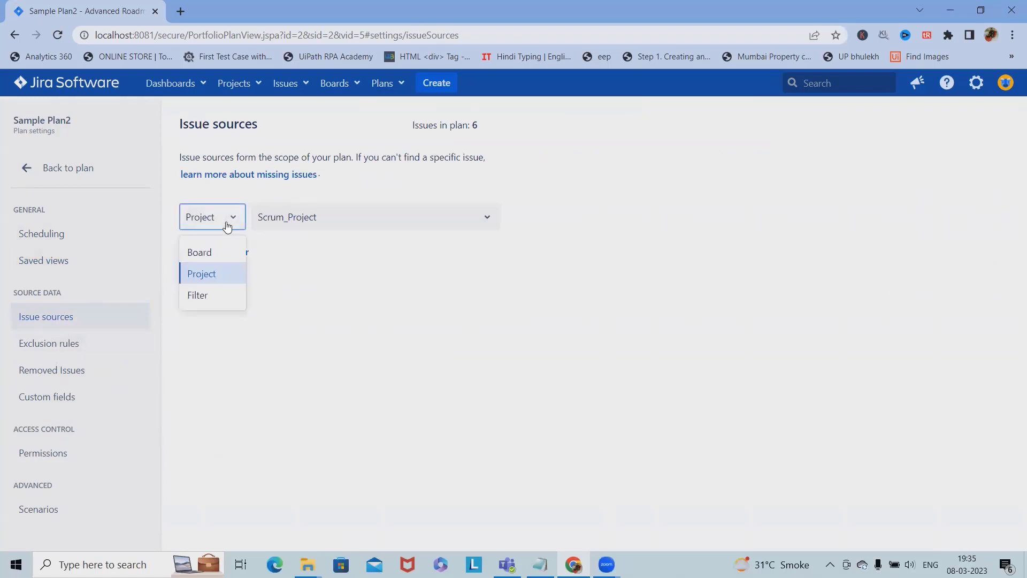
{"action": "left_click", "coordinate": [202, 281]}
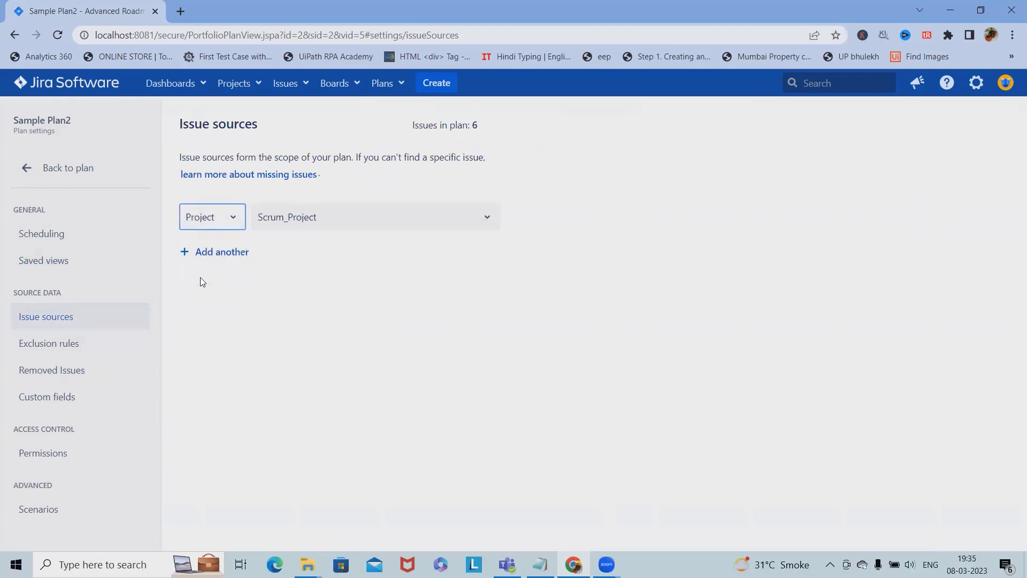
{"action": "left_click", "coordinate": [449, 226]}
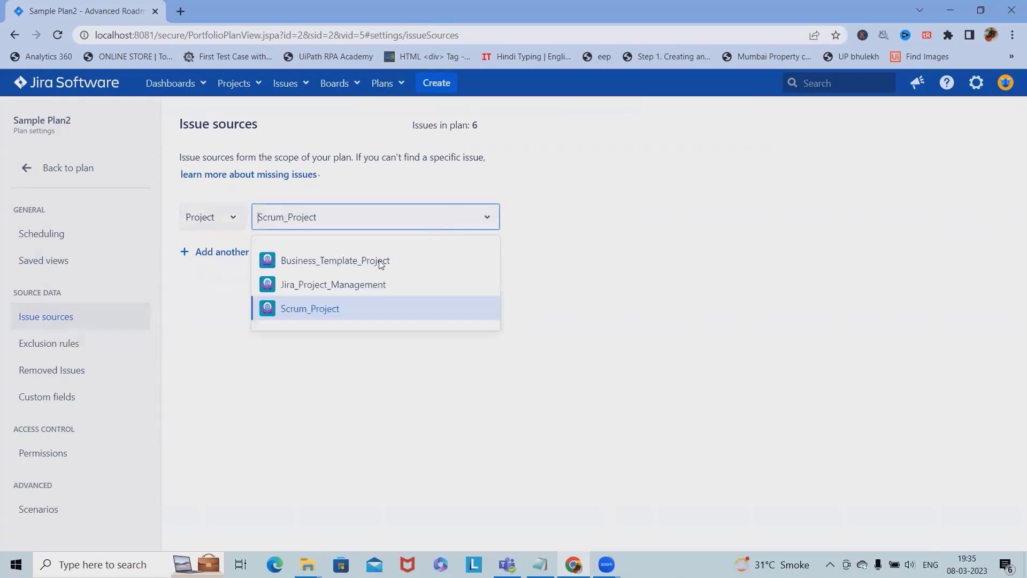
{"action": "left_click", "coordinate": [322, 317]}
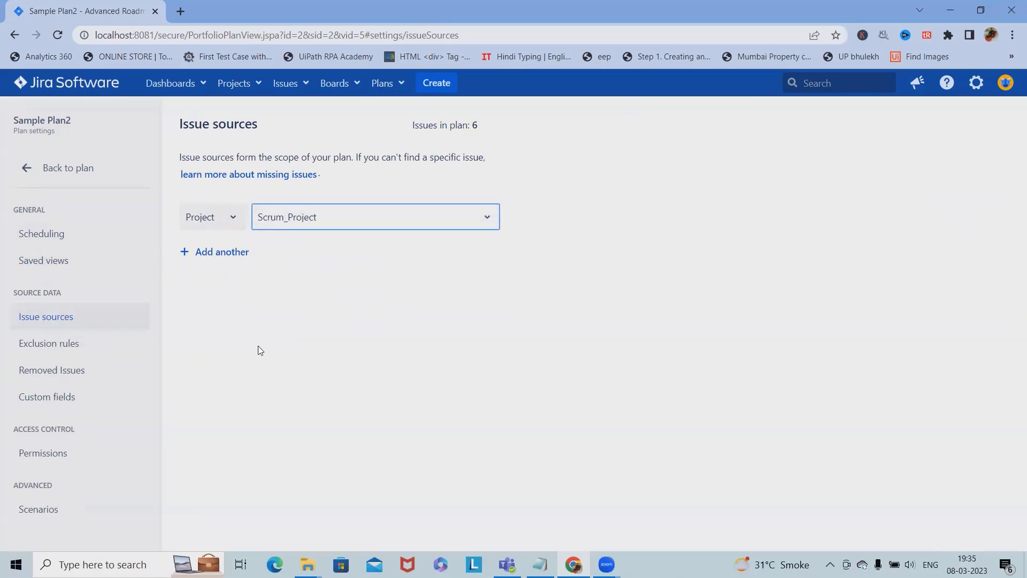
{"action": "left_click", "coordinate": [39, 347]}
Step: Review the 30-day completed-issue exclusion and add Bug to the excluded issue types
{"action": "left_click", "coordinate": [321, 210]}
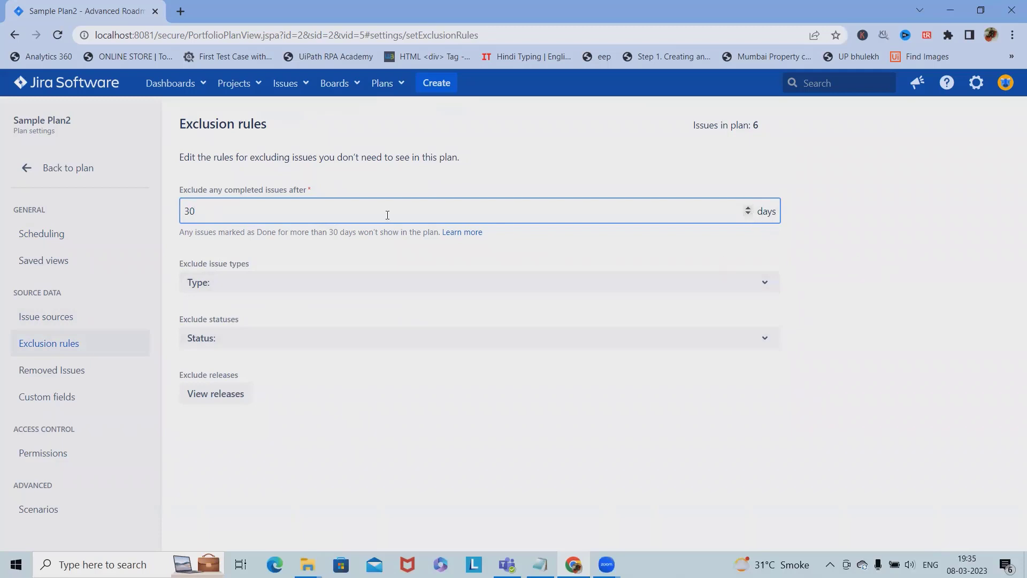
{"action": "left_click_drag", "start_coordinate": [236, 207], "coordinate": [88, 193]}
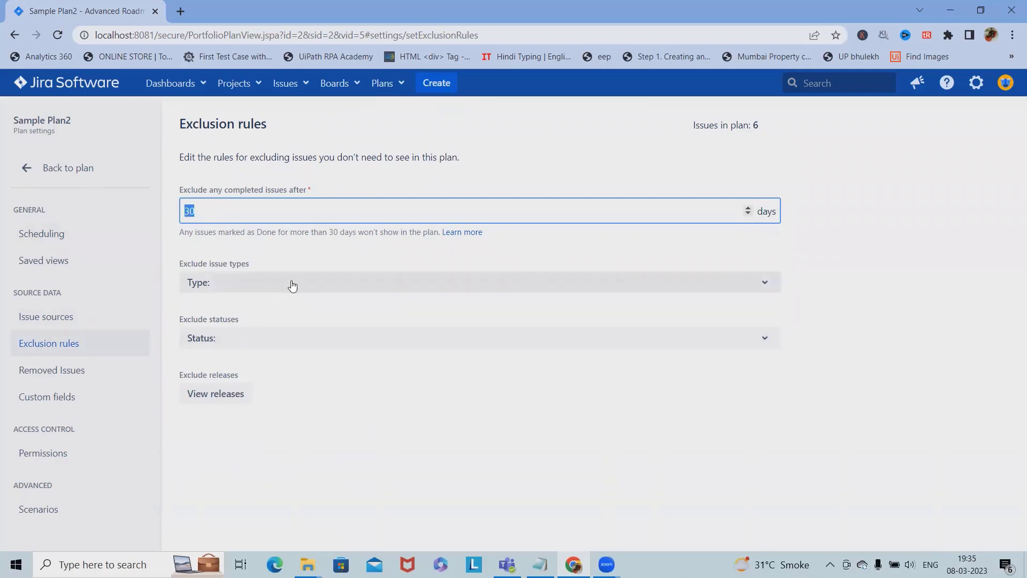
{"action": "left_click", "coordinate": [293, 285]}
{"action": "left_click_drag", "start_coordinate": [182, 261], "coordinate": [279, 268]}
{"action": "left_click", "coordinate": [270, 283]}
{"action": "left_click", "coordinate": [246, 281]}
{"action": "left_click", "coordinate": [229, 319]}
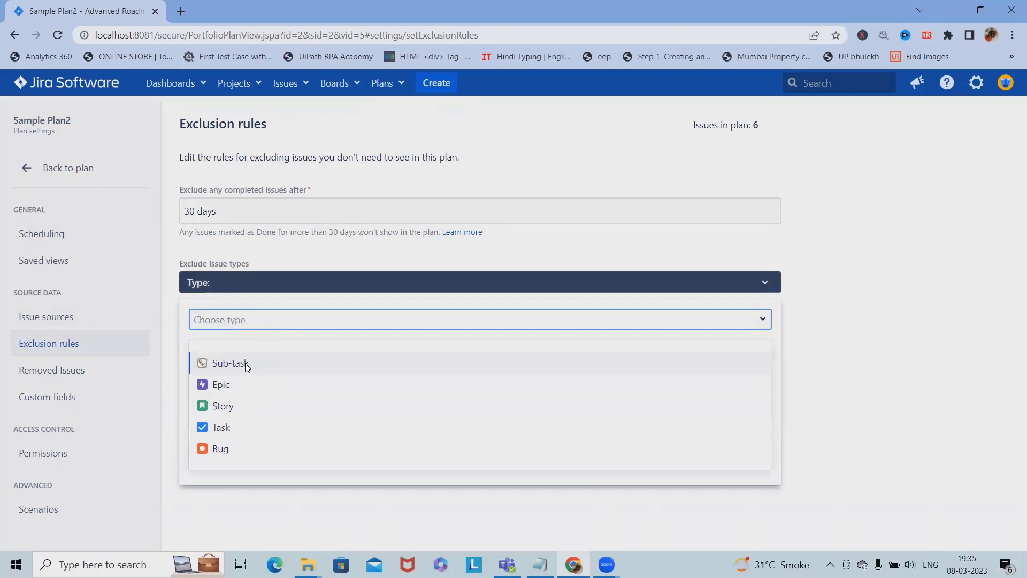
{"action": "left_click", "coordinate": [226, 448]}
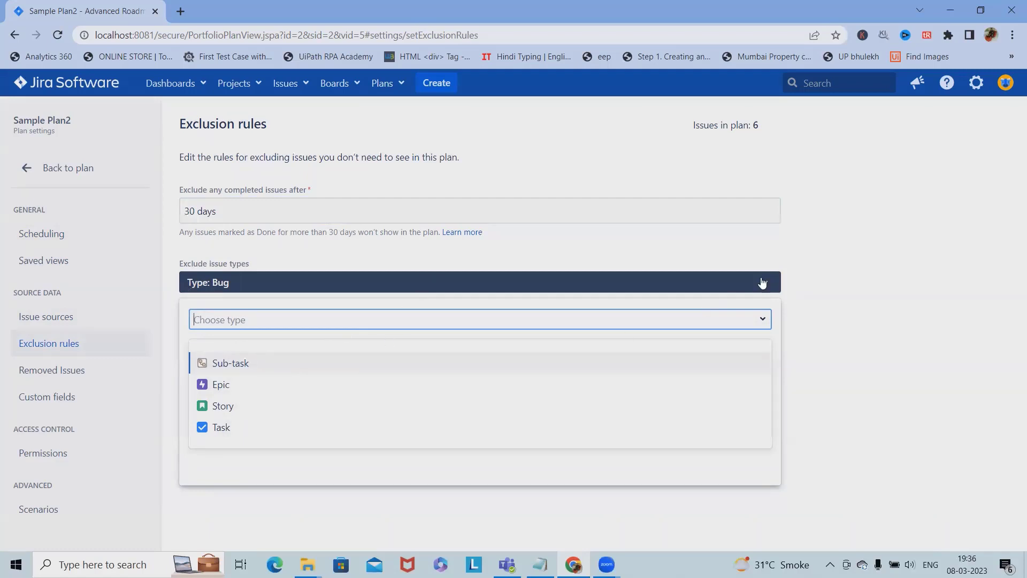
{"action": "left_click", "coordinate": [762, 282]}
Step: Exclude Sub-task, Epic, Task and Story, then remove all five issue type exclusions
{"action": "left_click", "coordinate": [399, 288]}
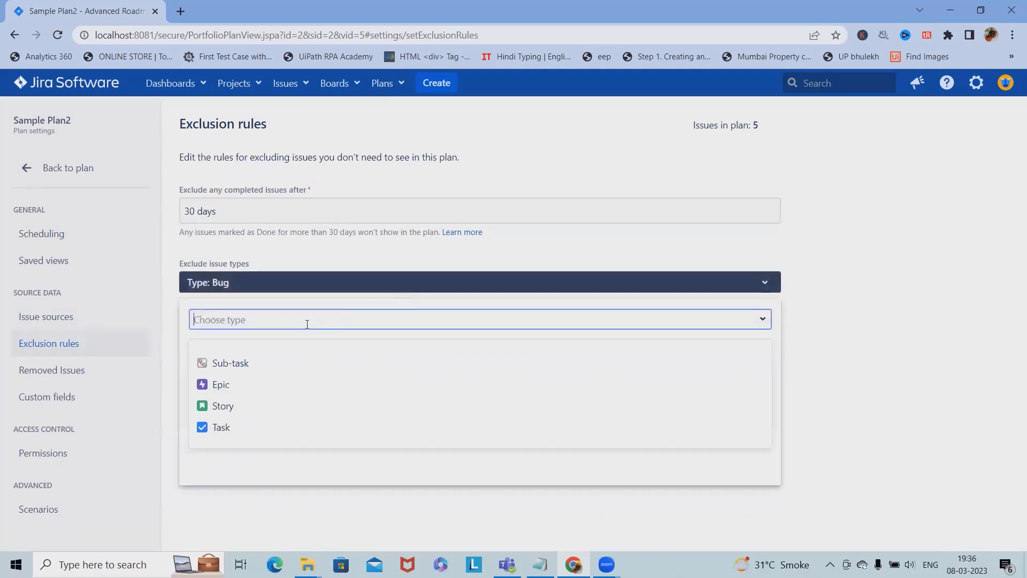
{"action": "left_click", "coordinate": [231, 363]}
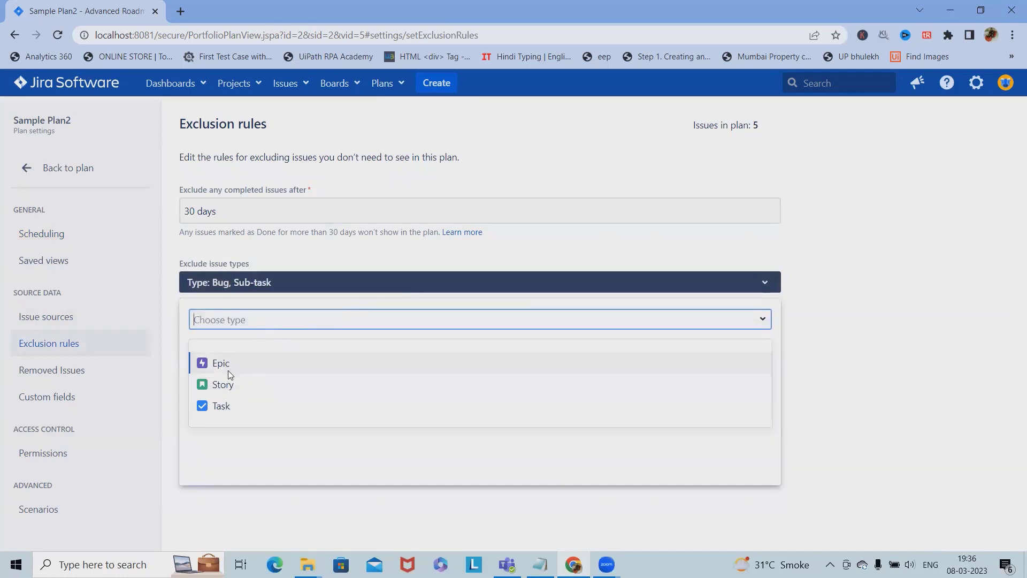
{"action": "left_click", "coordinate": [244, 361]}
{"action": "left_click", "coordinate": [244, 384]}
{"action": "left_click", "coordinate": [244, 363]}
{"action": "left_click", "coordinate": [743, 381]}
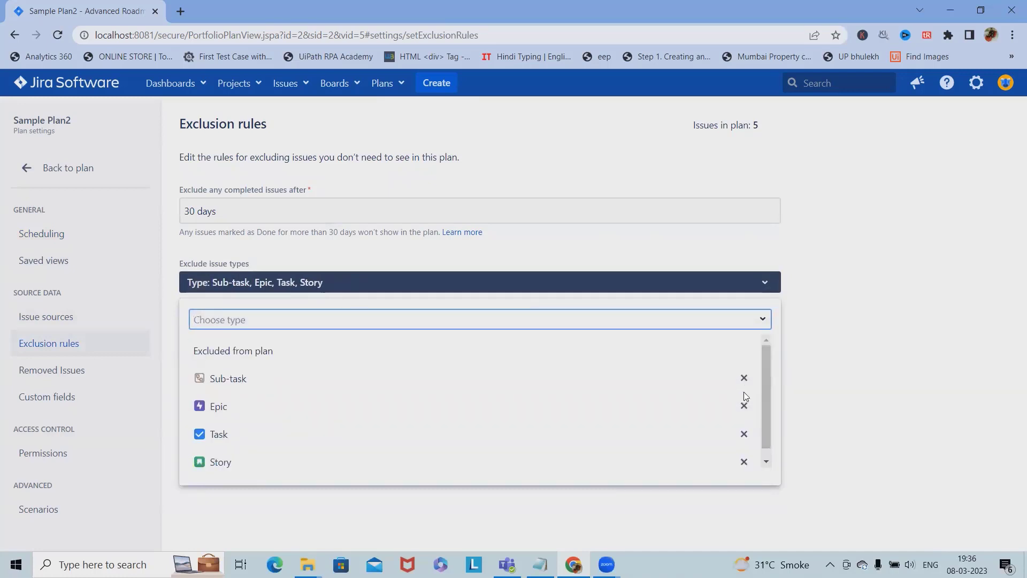
{"action": "left_click", "coordinate": [743, 389]}
{"action": "left_click", "coordinate": [755, 377]}
{"action": "left_click", "coordinate": [755, 405]}
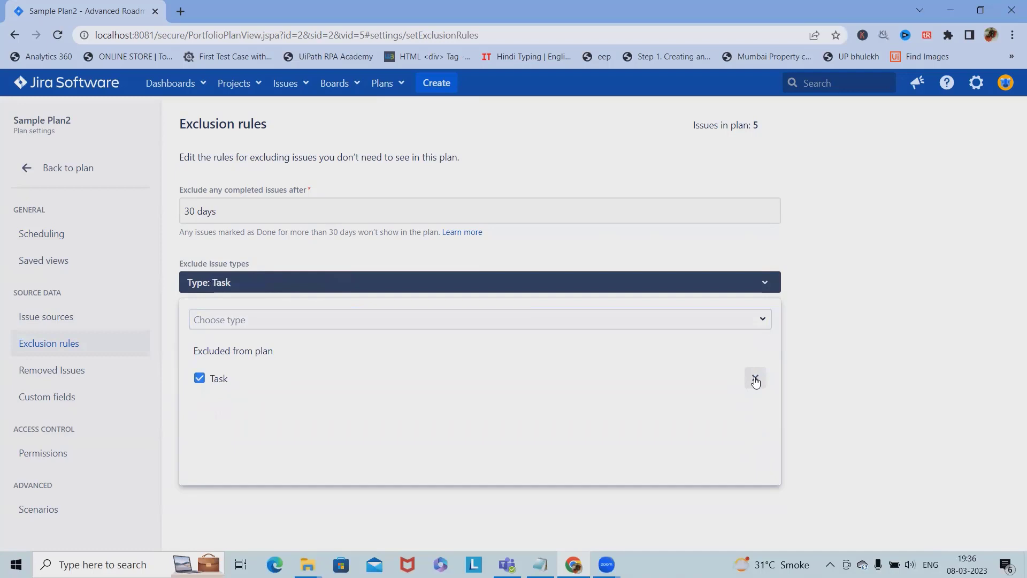
{"action": "left_click", "coordinate": [756, 377]}
{"action": "left_click", "coordinate": [885, 341]}
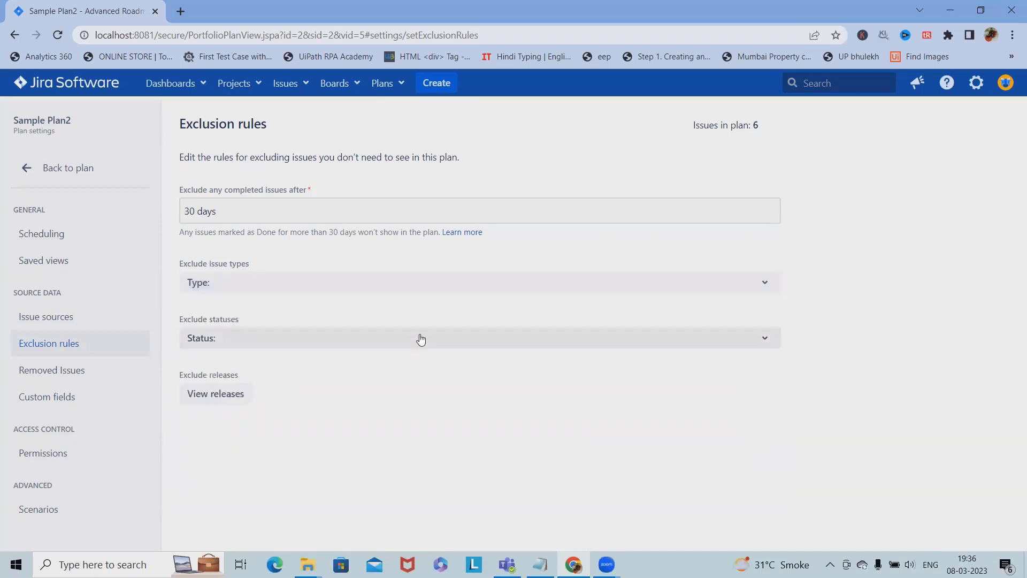
{"action": "left_click", "coordinate": [346, 342]}
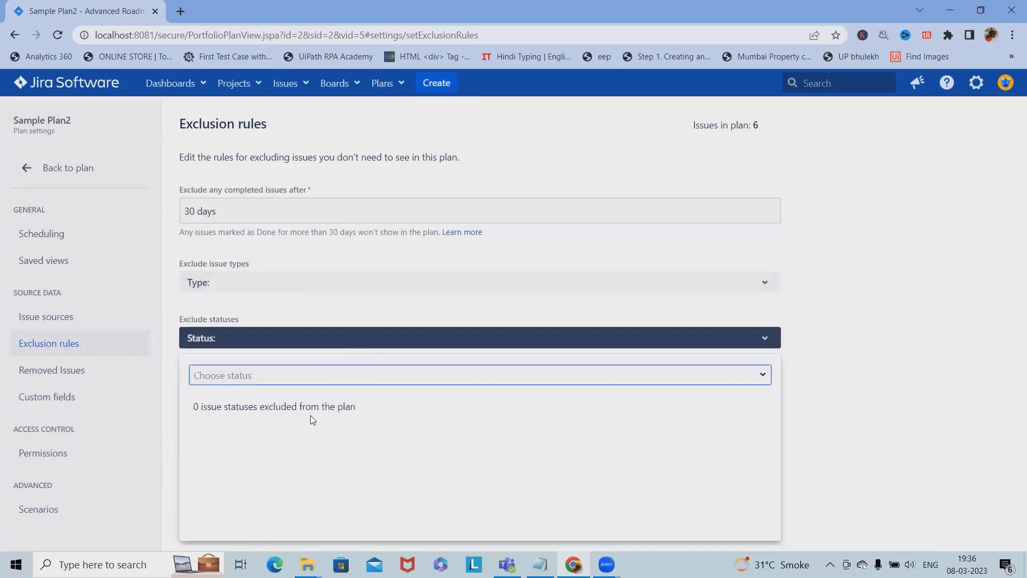
{"action": "left_click", "coordinate": [762, 374]}
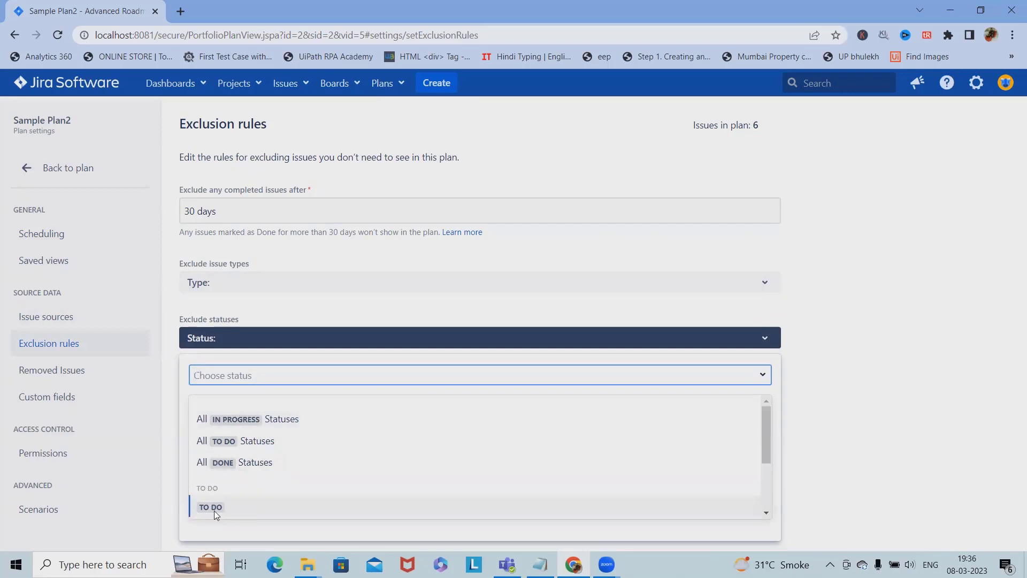
{"action": "left_click", "coordinate": [766, 345]}
{"action": "left_click", "coordinate": [207, 397]}
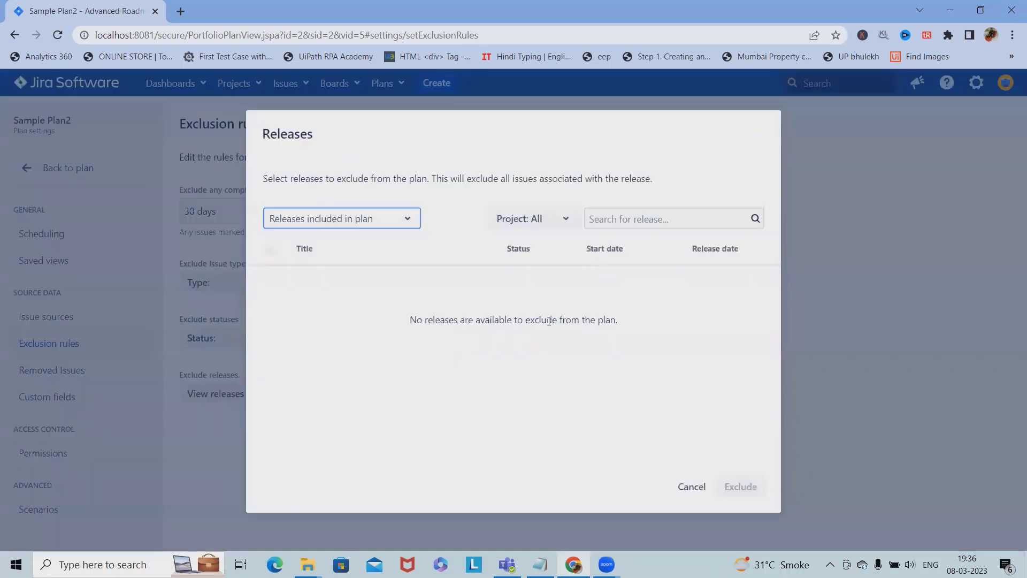
{"action": "left_click", "coordinate": [394, 219]}
{"action": "left_click", "coordinate": [615, 406]}
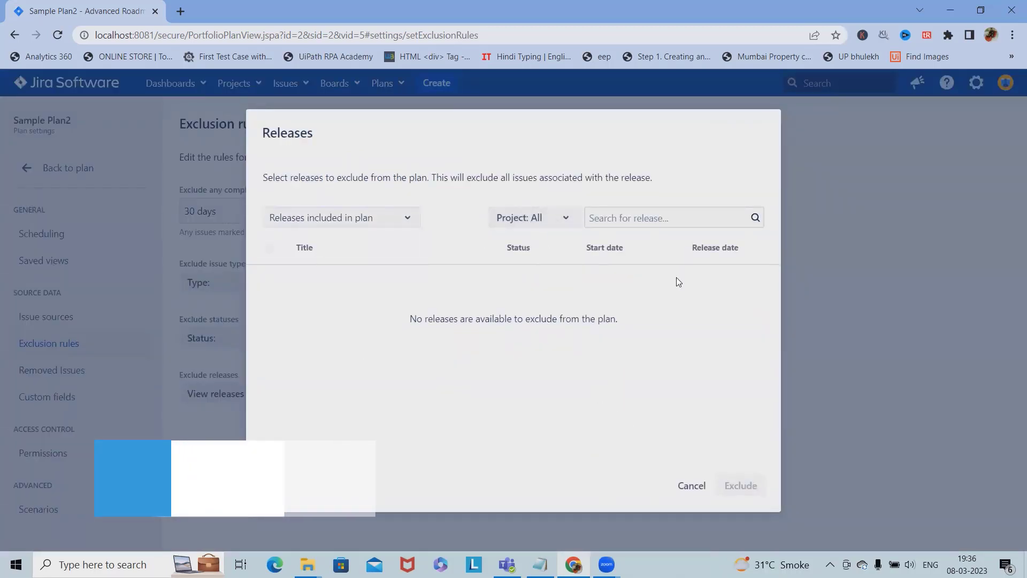
{"action": "left_click", "coordinate": [684, 488]}
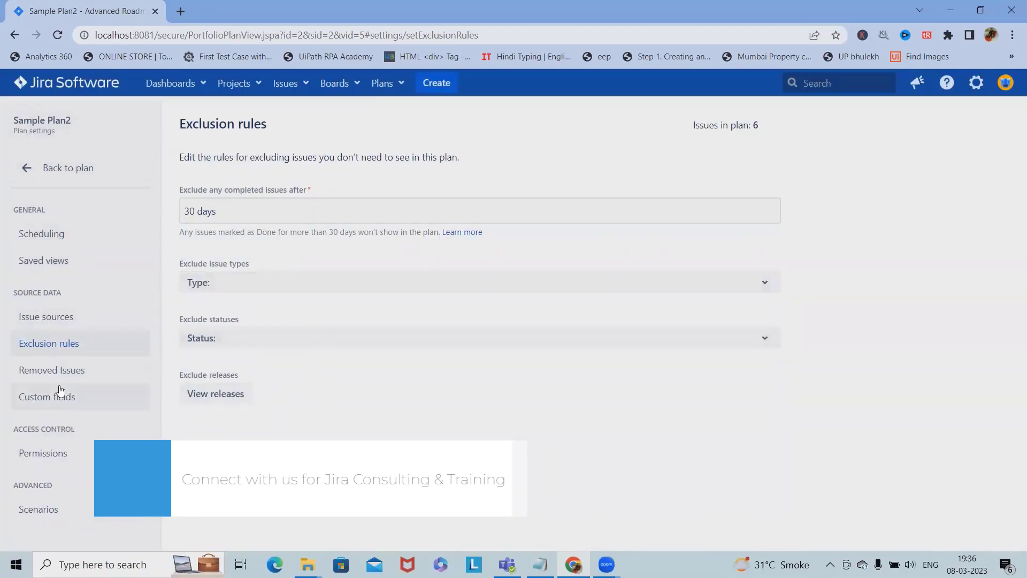
Step: Visit Removed issues and Custom fields, browsing available custom fields without adding one
{"action": "left_click", "coordinate": [58, 369]}
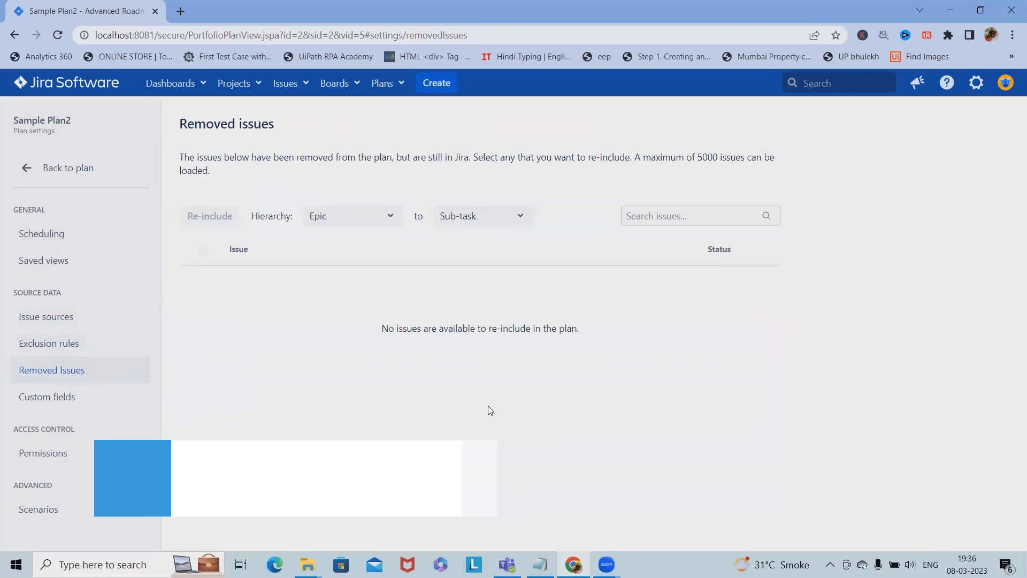
{"action": "left_click", "coordinate": [58, 394]}
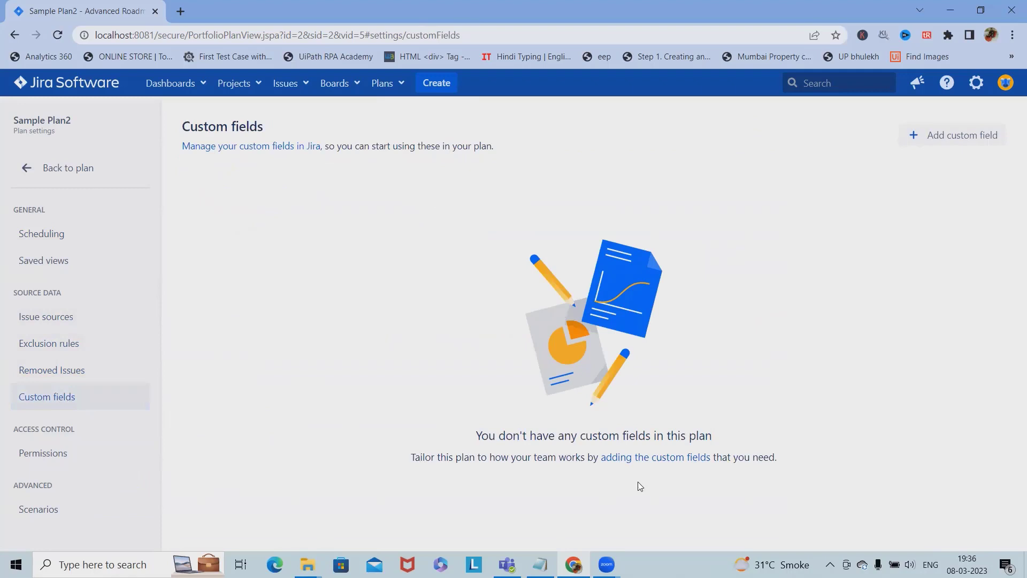
{"action": "left_click", "coordinate": [960, 131]}
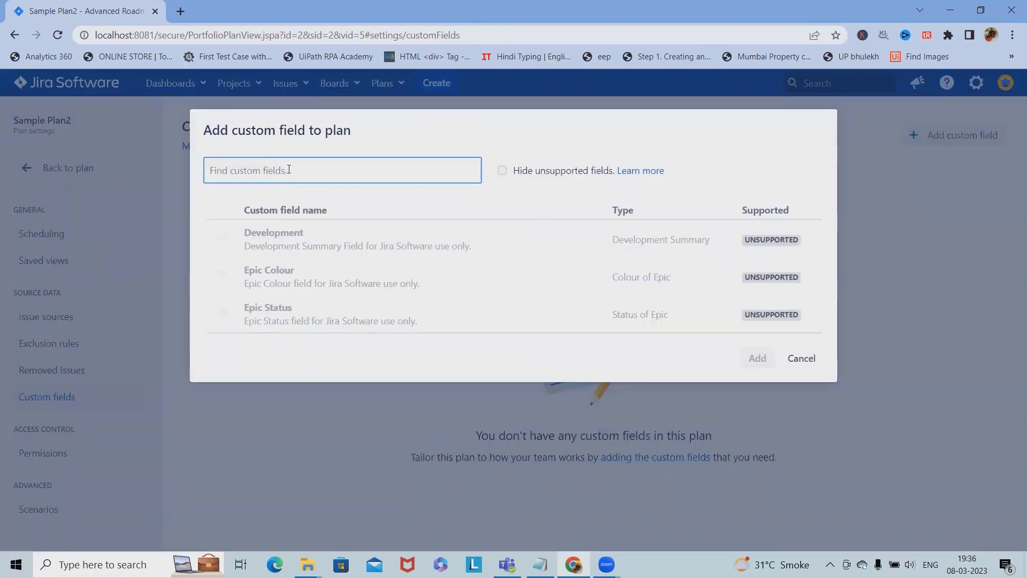
{"action": "left_click", "coordinate": [265, 247]}
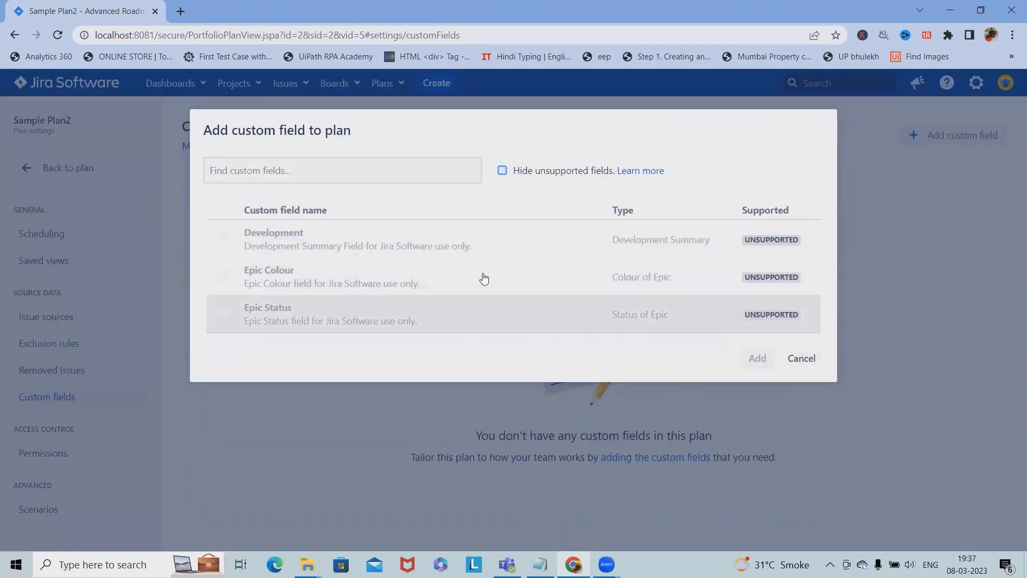
{"action": "left_click", "coordinate": [326, 171]}
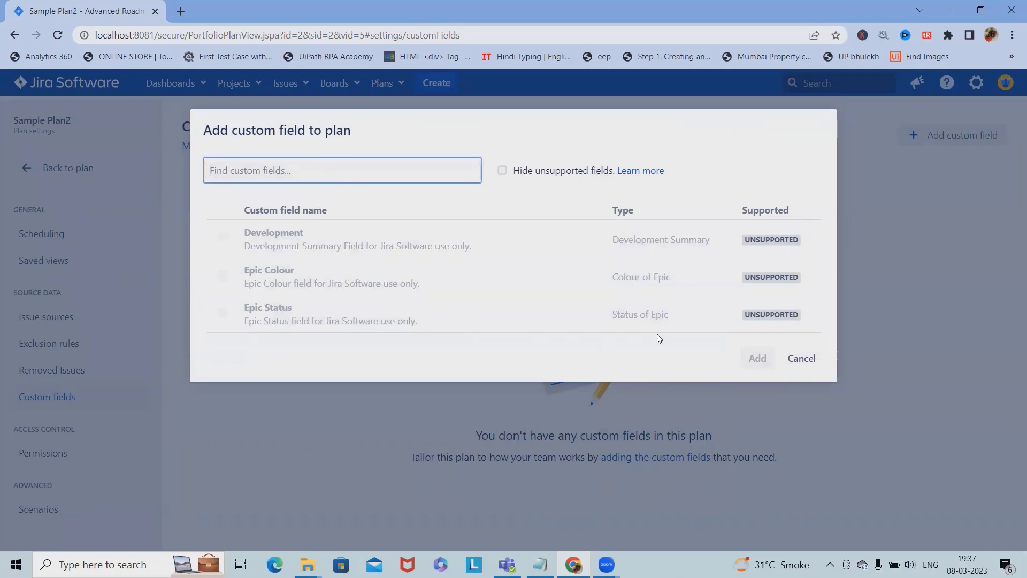
{"action": "left_click", "coordinate": [801, 358]}
Step: Try Restricted editing, then leave Edit access at All Advanced Roadmaps users
{"action": "left_click", "coordinate": [43, 452]}
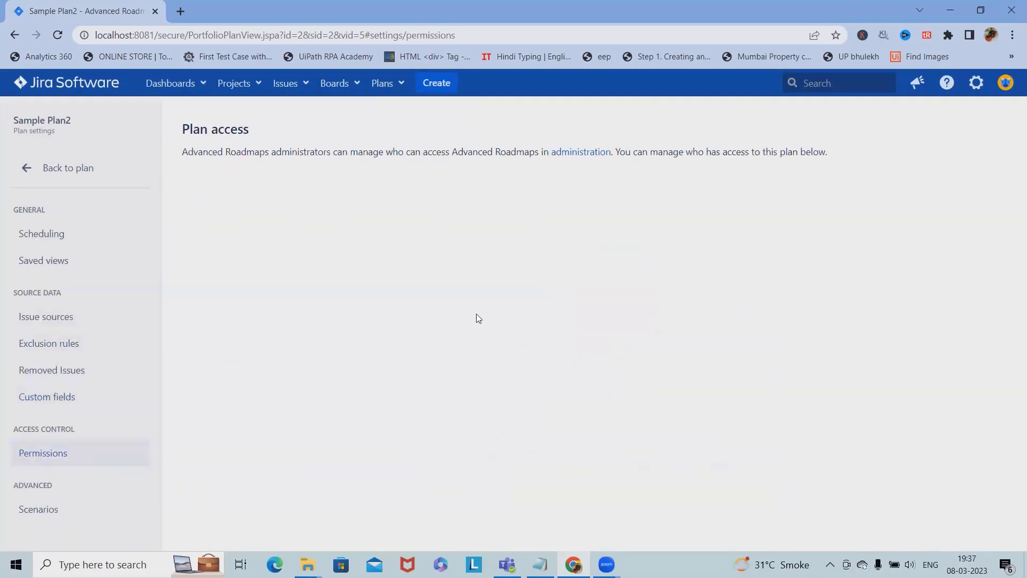
{"action": "left_click", "coordinate": [466, 193]}
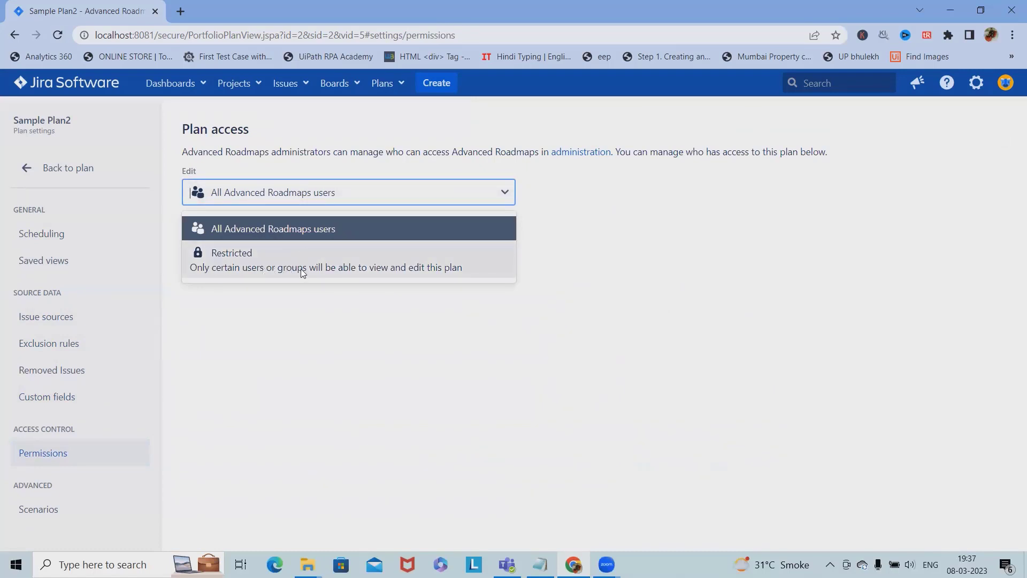
{"action": "left_click", "coordinate": [358, 344]}
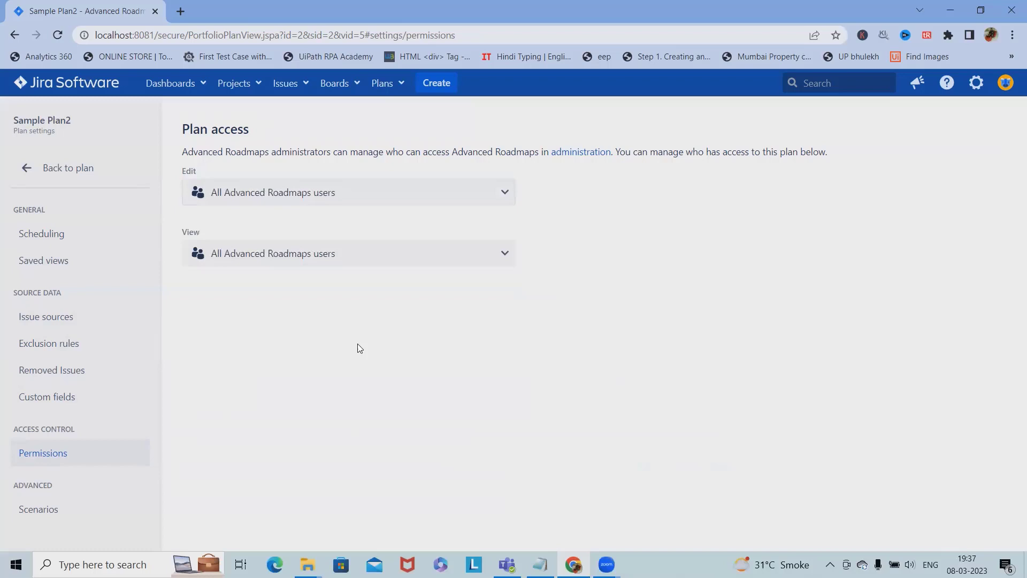
{"action": "left_click", "coordinate": [449, 197]}
{"action": "left_click", "coordinate": [352, 257]}
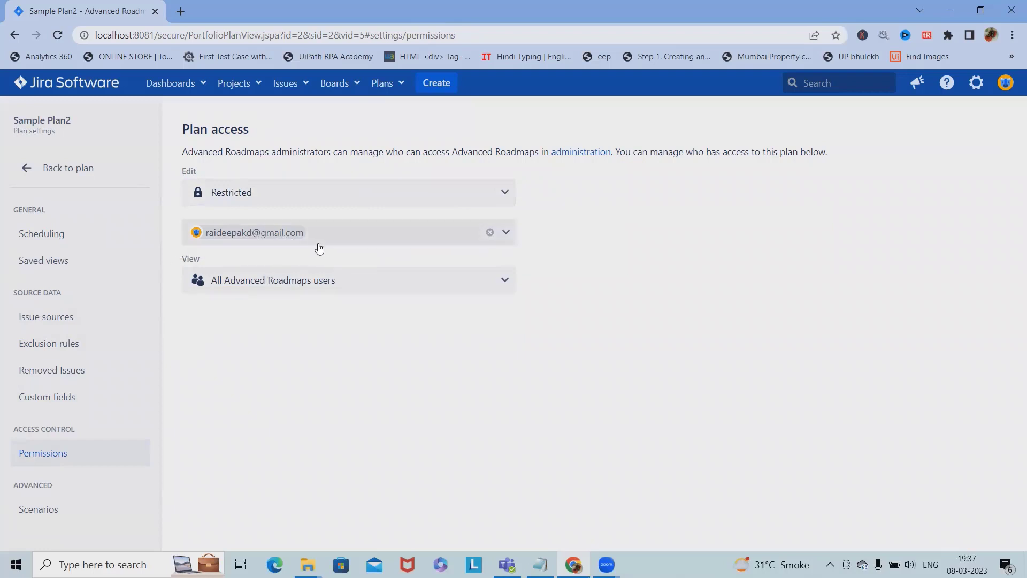
{"action": "left_click", "coordinate": [399, 200]}
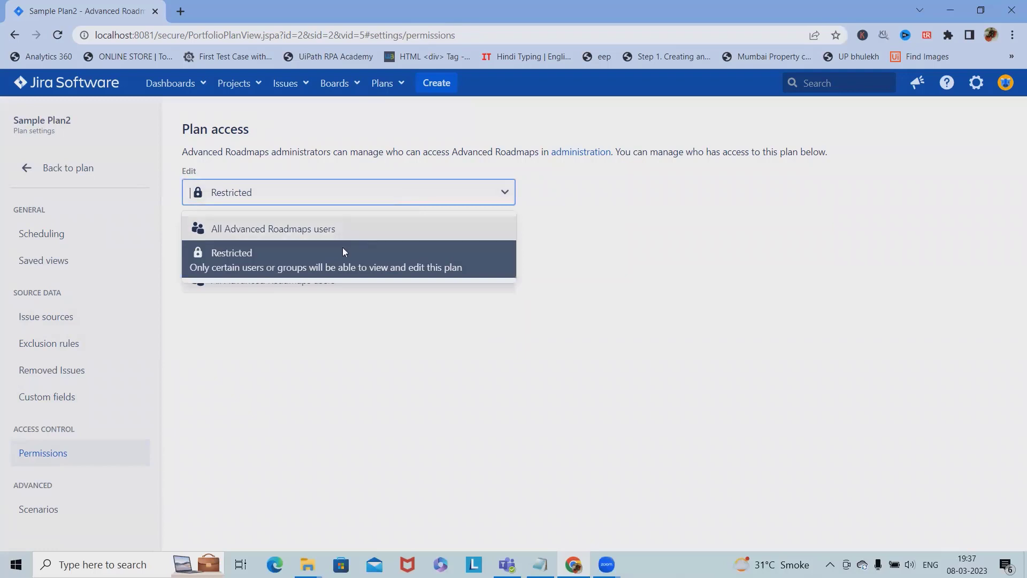
{"action": "left_click", "coordinate": [332, 231]}
Step: Set View access to Restricted and list the groups that can be granted it
{"action": "left_click", "coordinate": [310, 259]}
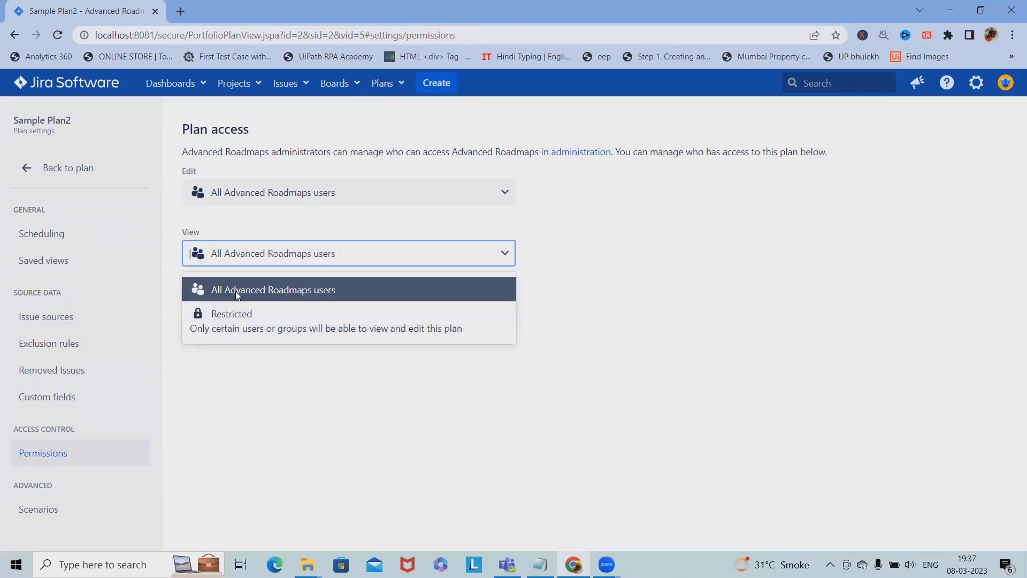
{"action": "left_click", "coordinate": [260, 315]}
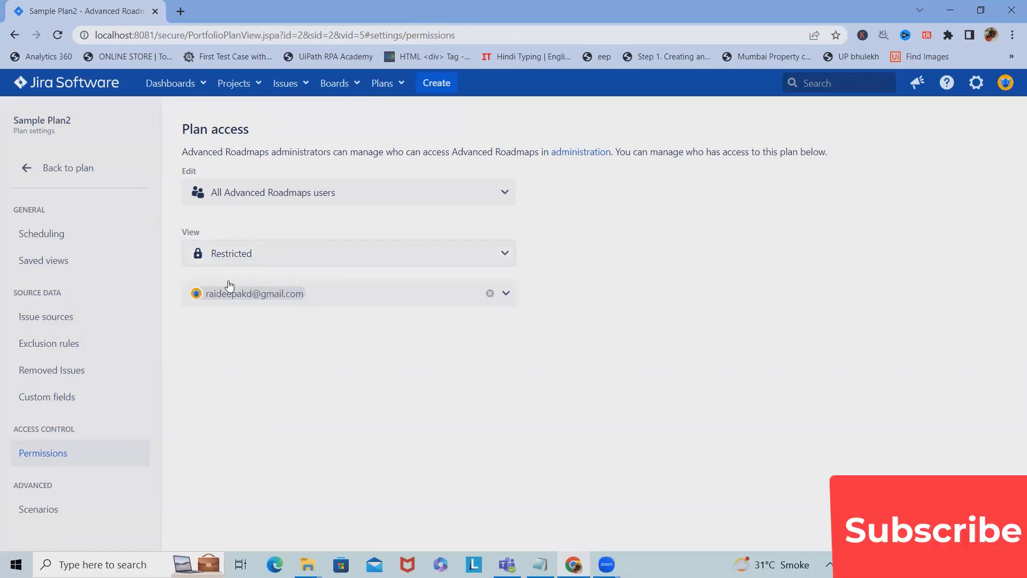
{"action": "left_click", "coordinate": [350, 300]}
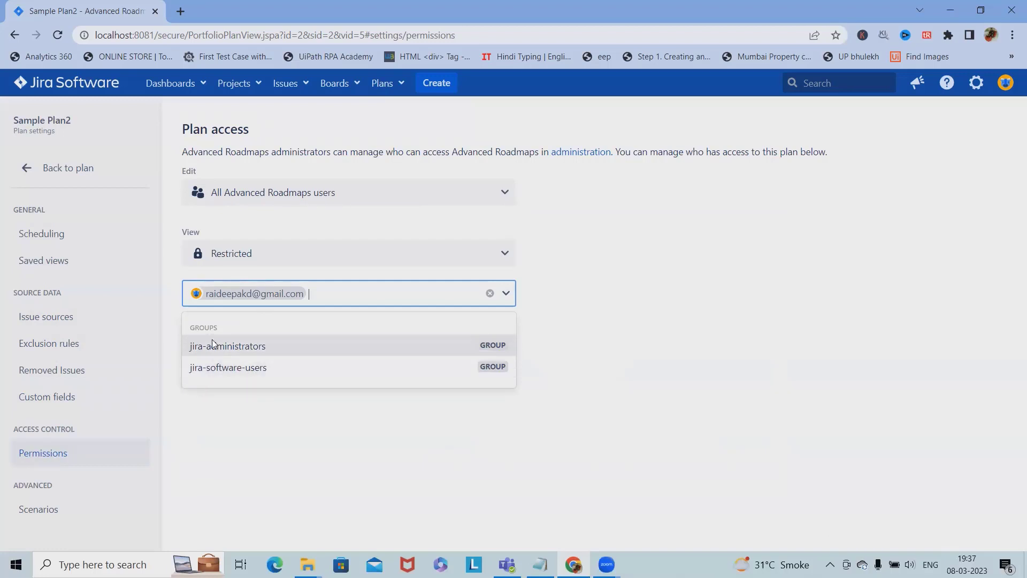
Step: Go to Scenarios under Advanced in Sample Plan2's settings sidebar
{"action": "left_click", "coordinate": [39, 509]}
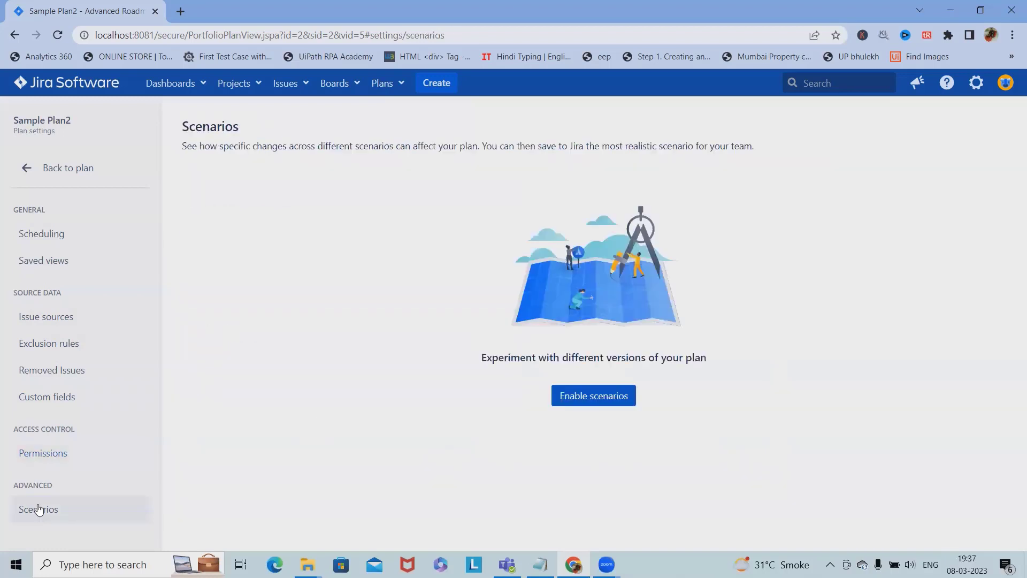